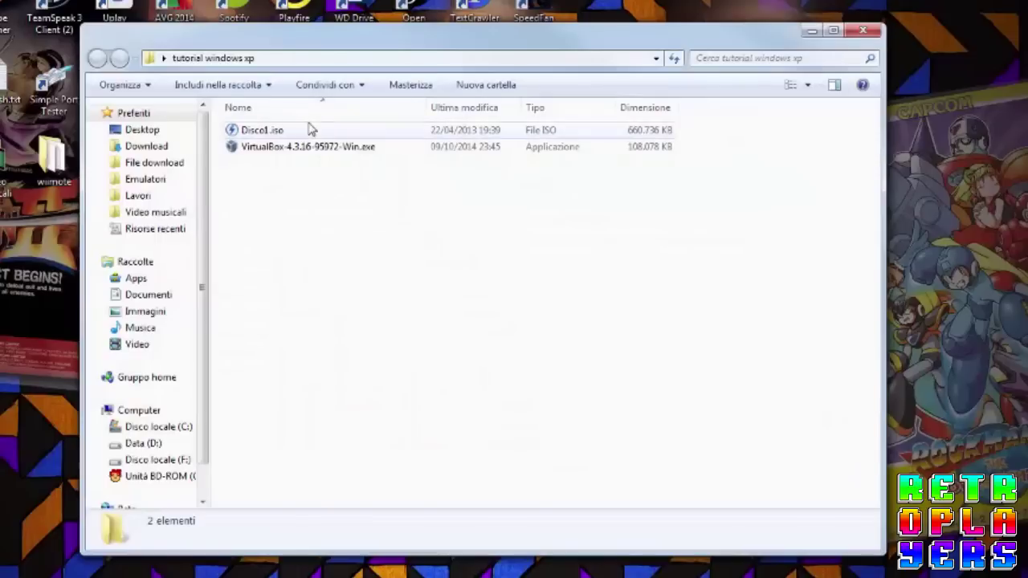
Run the VirtualBox-4.3.16-95972-Win.exe installer and go through the setup options, keeping the default features, location and shortcuts.
left_click(291, 152)
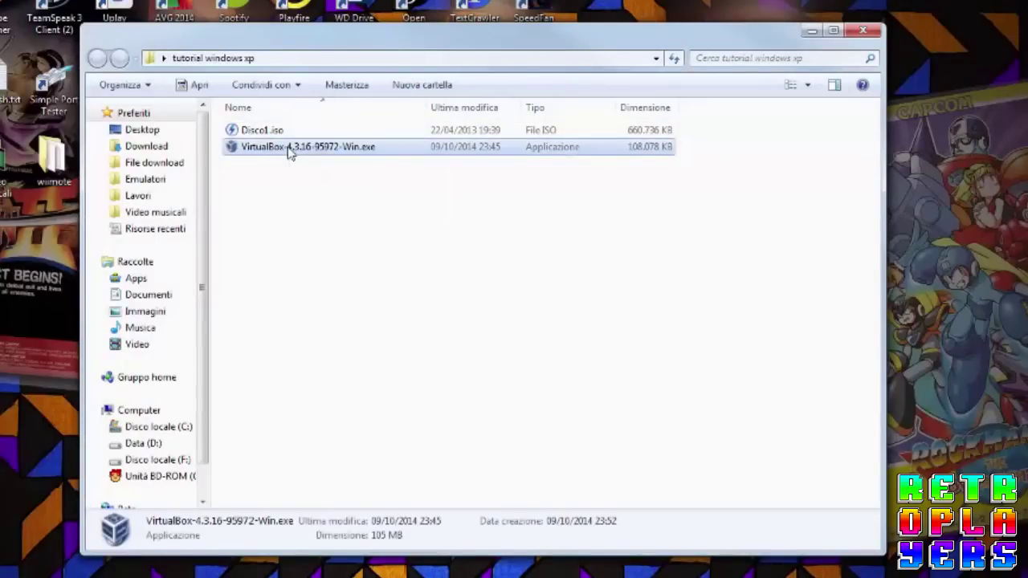
double_click(290, 152)
left_click(522, 315)
left_click(569, 424)
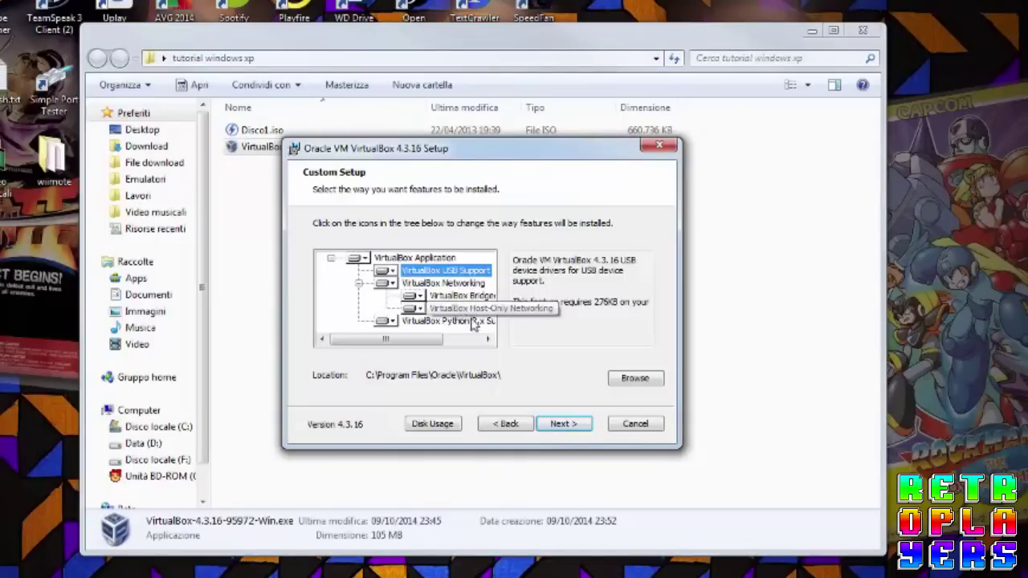
left_click_drag(427, 342, 471, 362)
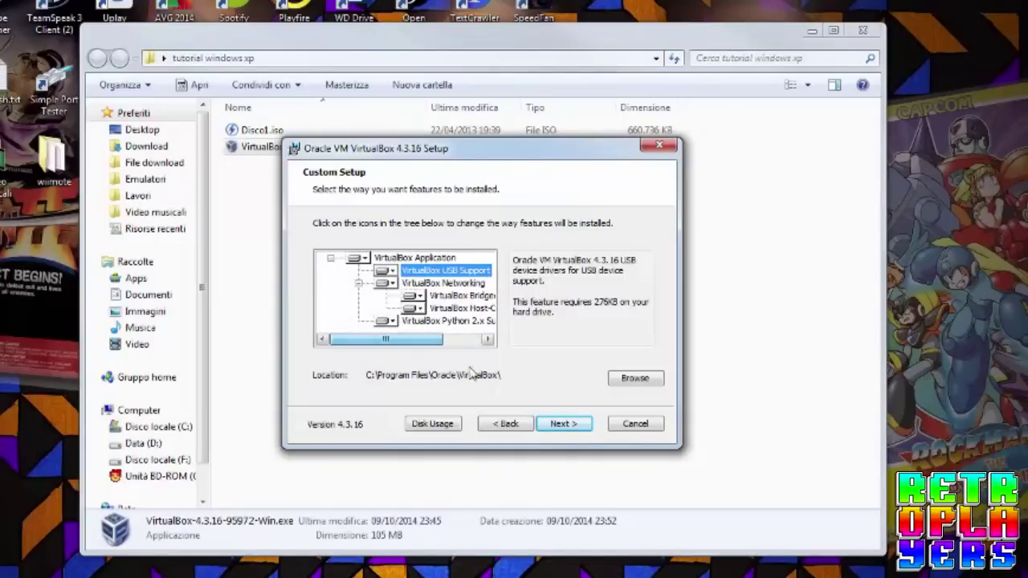
left_click(563, 424)
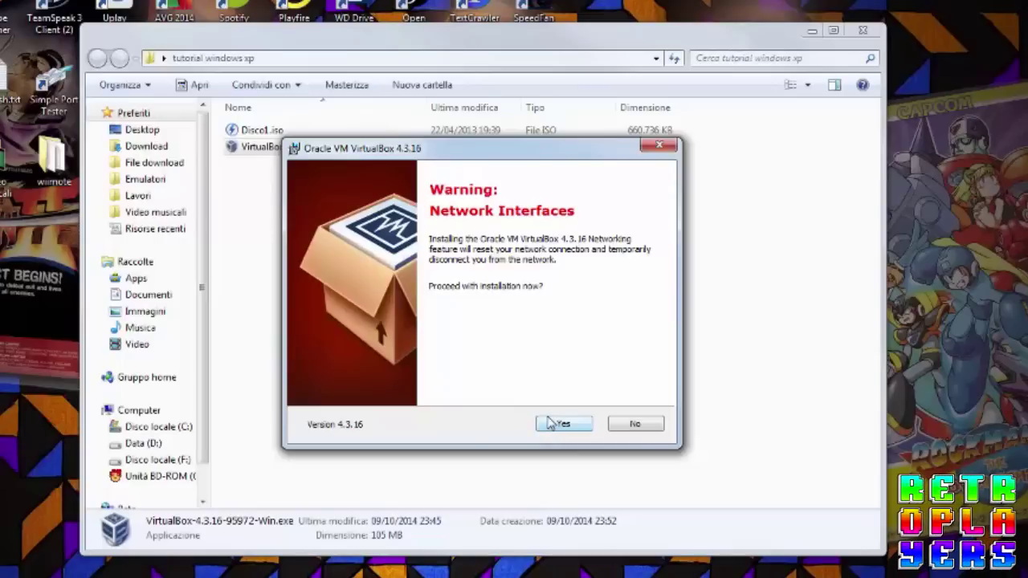
Accept the network interfaces warning, install the Oracle device drivers, and finish the setup with VirtualBox set to start.
left_click(551, 424)
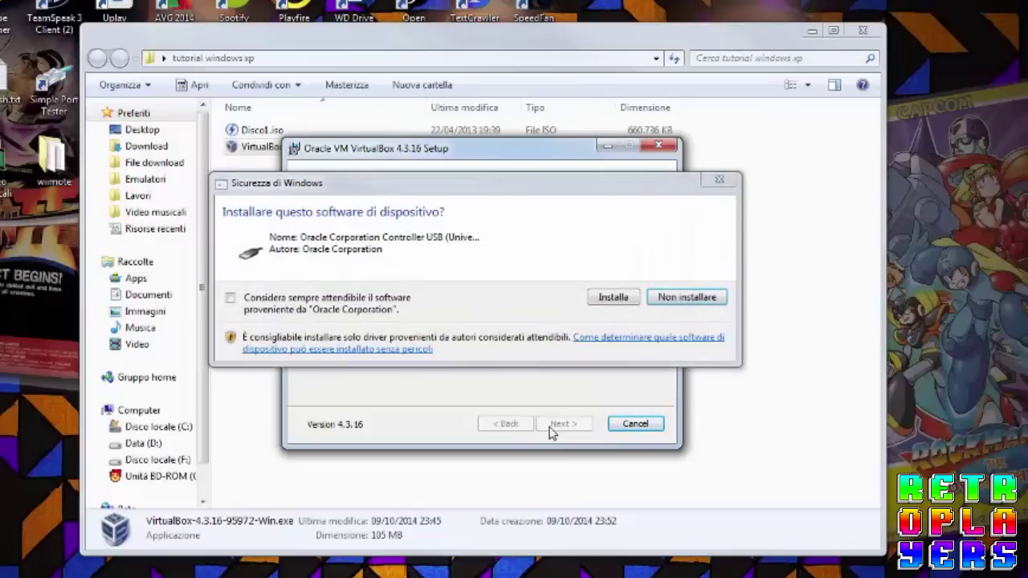
left_click(612, 298)
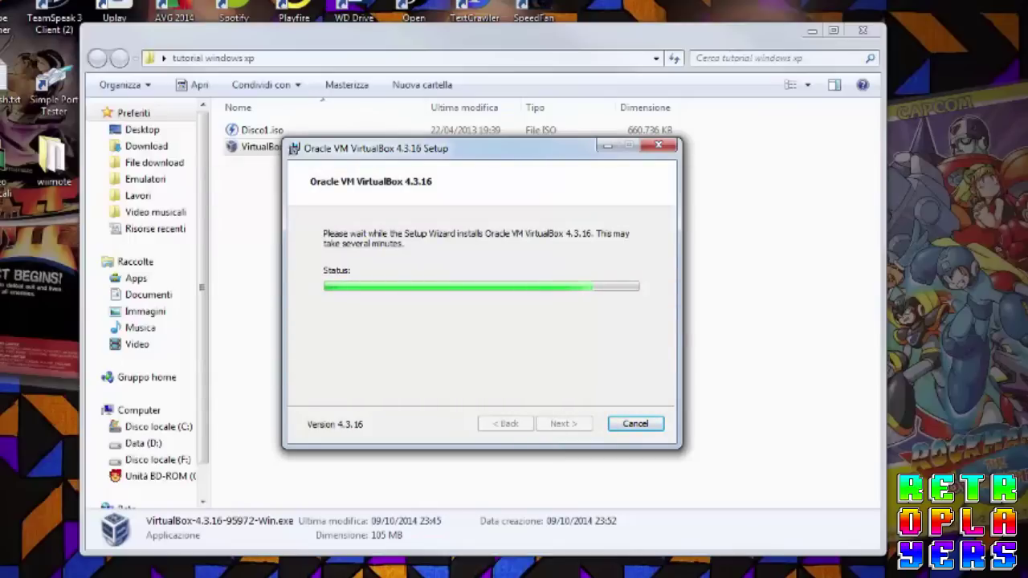
left_click(610, 297)
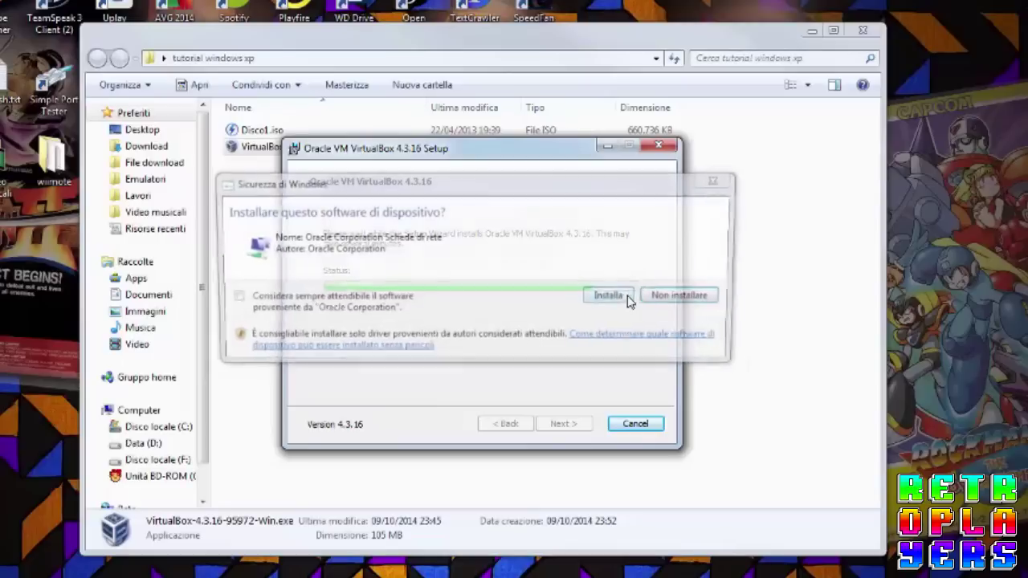
key("Return")
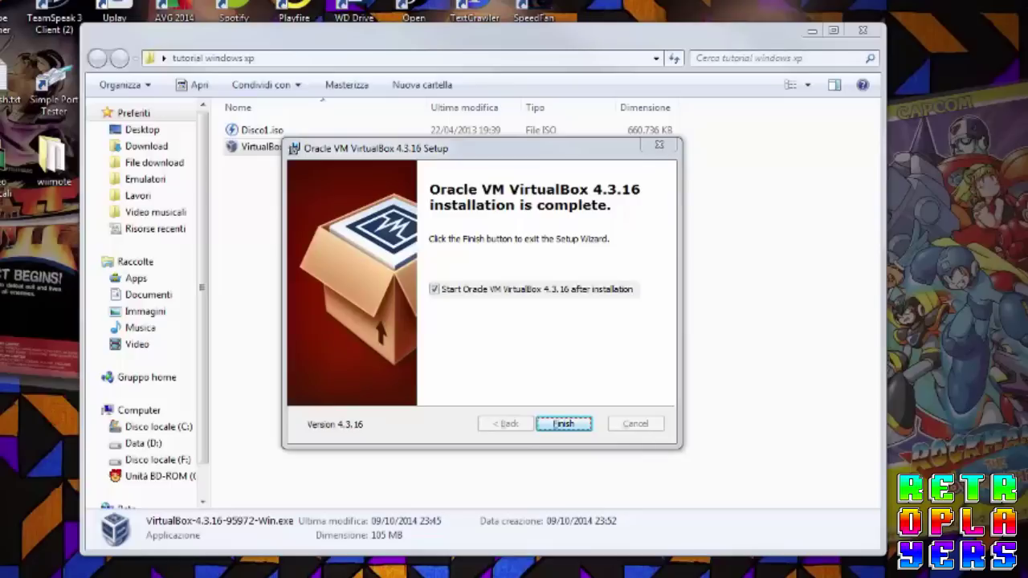
left_click(565, 426)
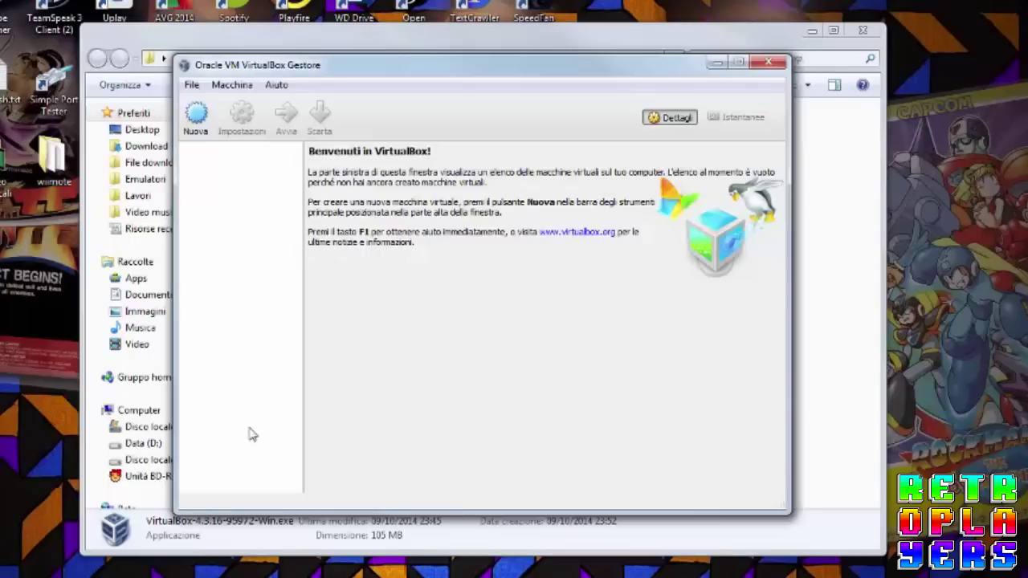
Create a virtual machine named Windows XP, type Microsoft Windows, version Windows XP (32 bit), with 512 MB of memory.
left_click(201, 139)
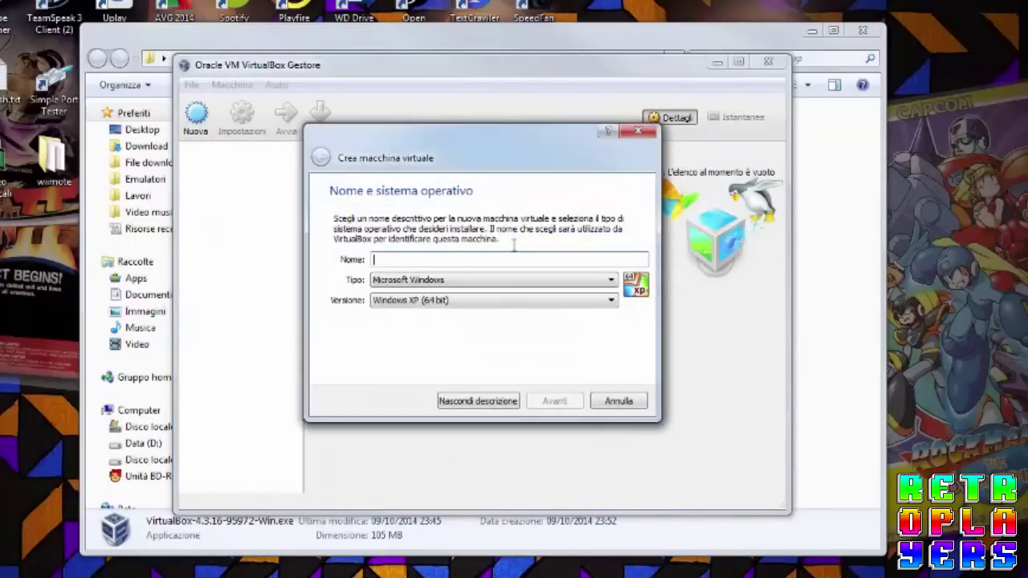
left_click(492, 306)
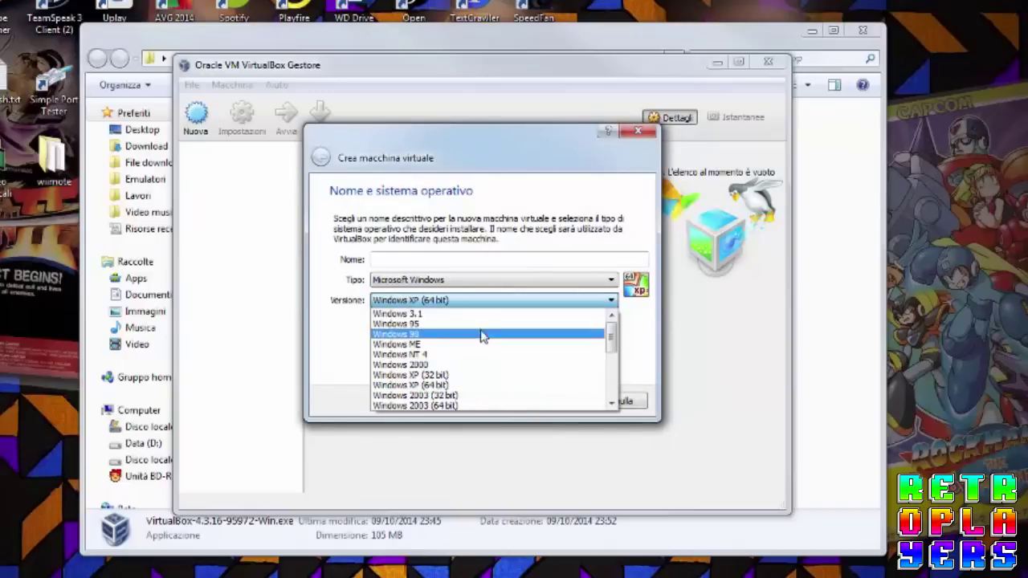
left_click(471, 375)
left_click(432, 279)
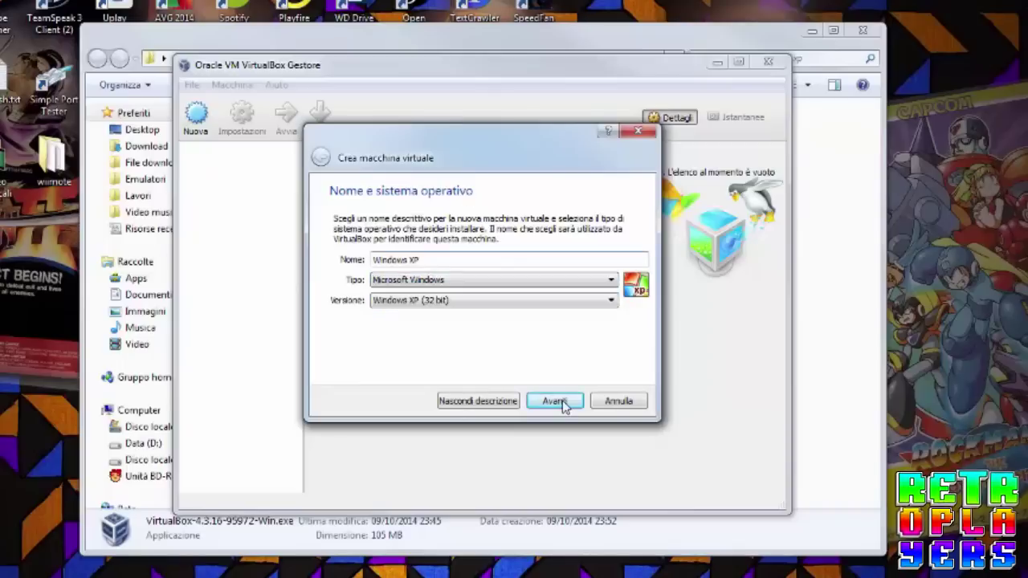
left_click(554, 400)
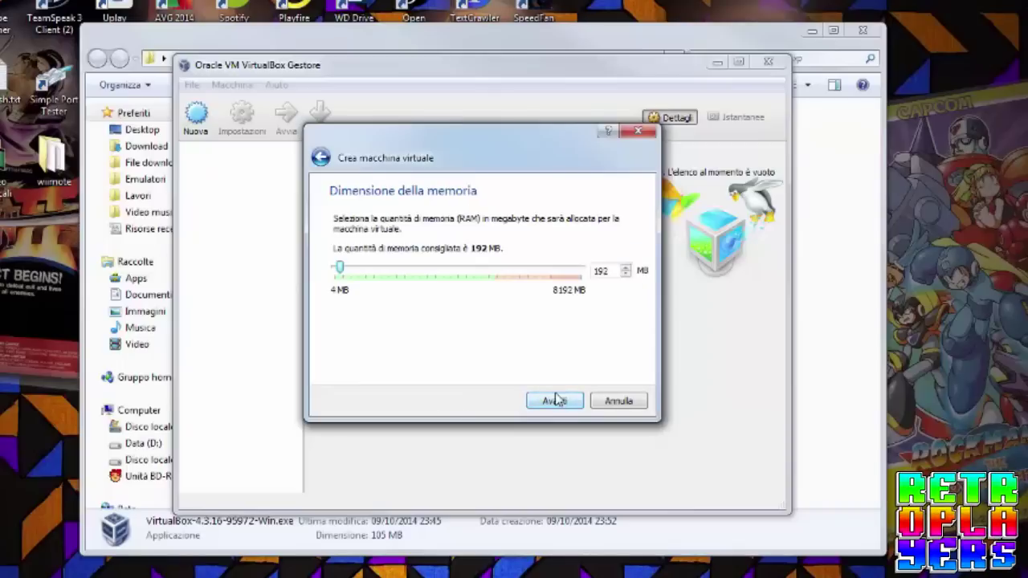
mouse_move(339, 269)
left_mouse_down()
mouse_move(359, 273)
mouse_move(350, 269)
left_mouse_up()
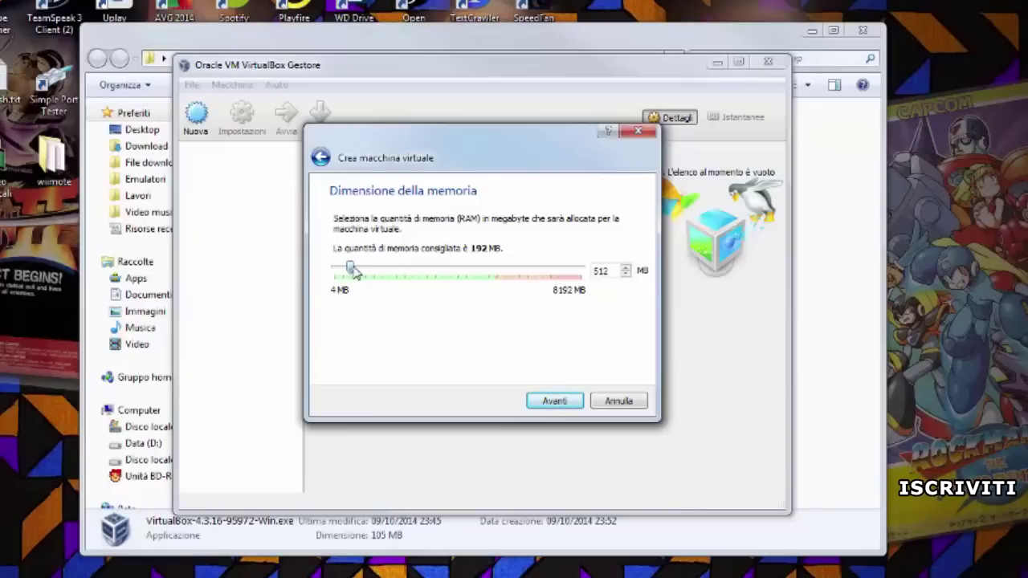
left_click(554, 402)
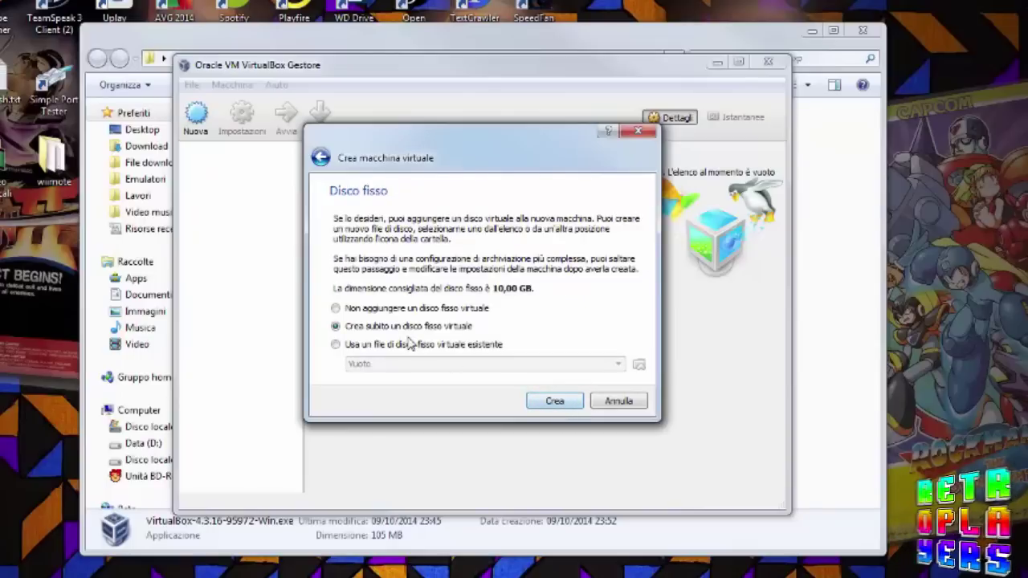
Create a dynamically allocated 10,00 GB VDI virtual hard disk named Windows XP for the new machine.
left_click(555, 402)
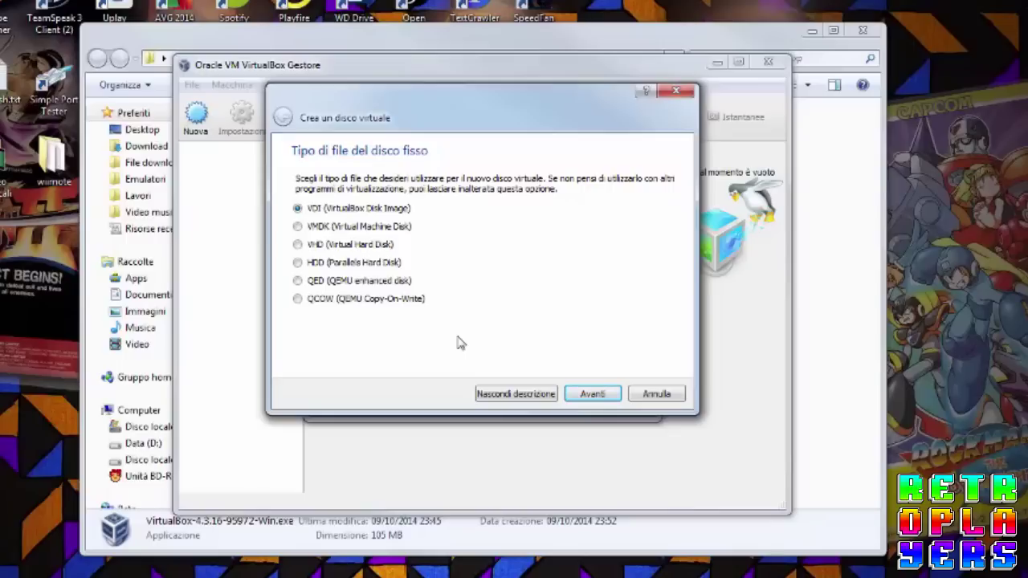
left_click(586, 399)
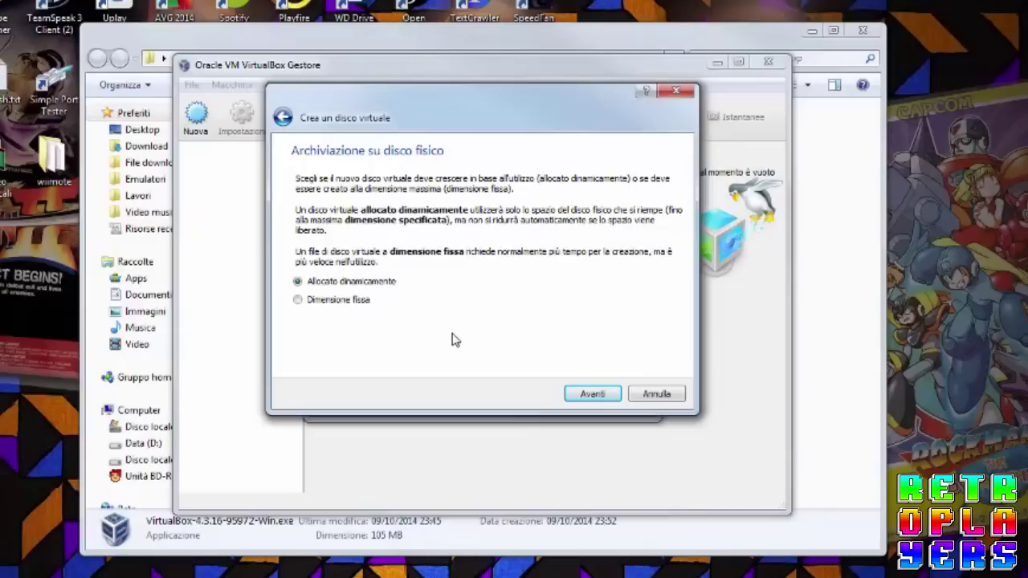
left_click(584, 397)
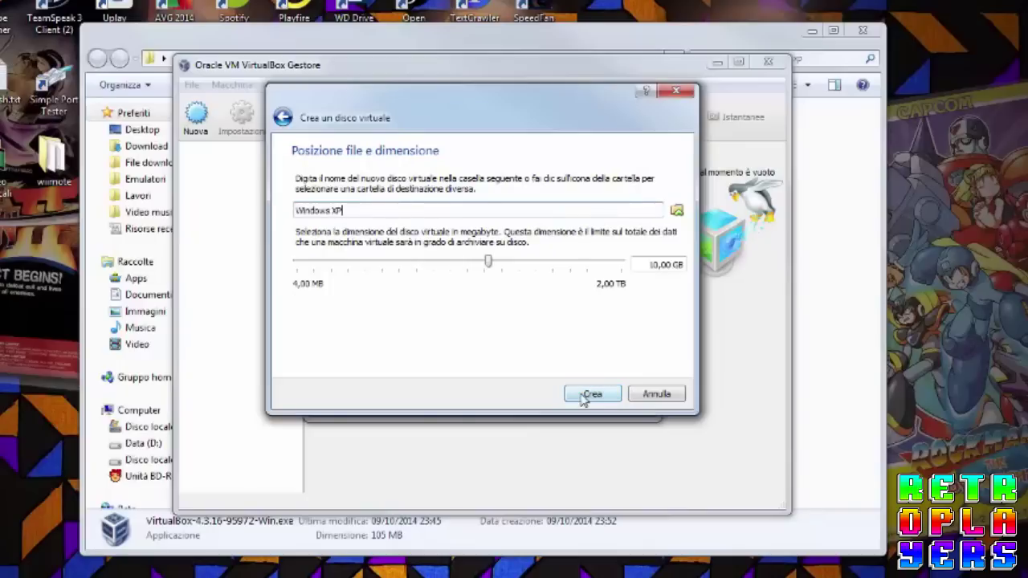
left_click(588, 394)
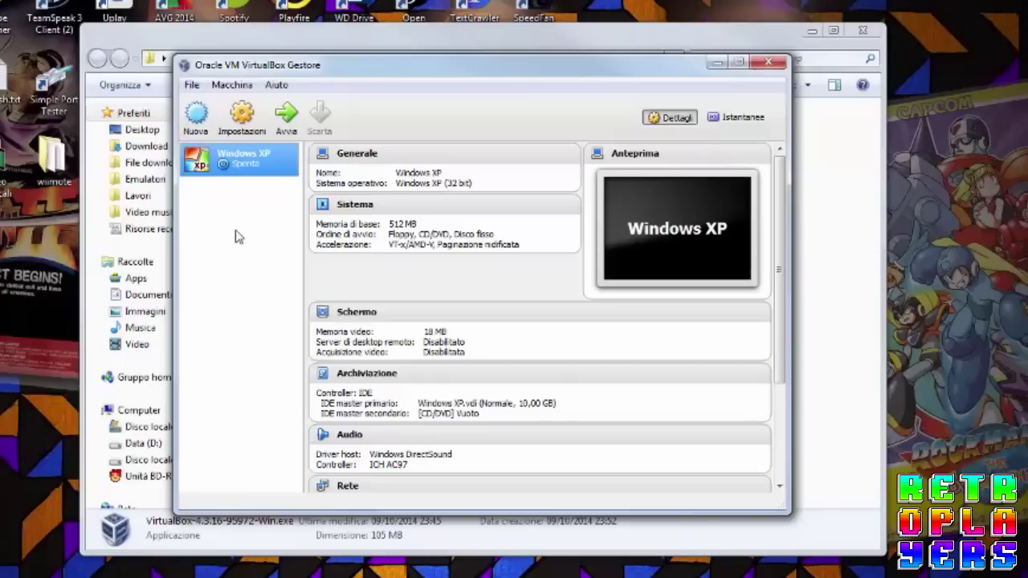
In the Windows XP machine's storage settings, assign host drive E: to the empty CD/DVD drive and save the settings.
left_click(195, 124)
right_click(228, 166)
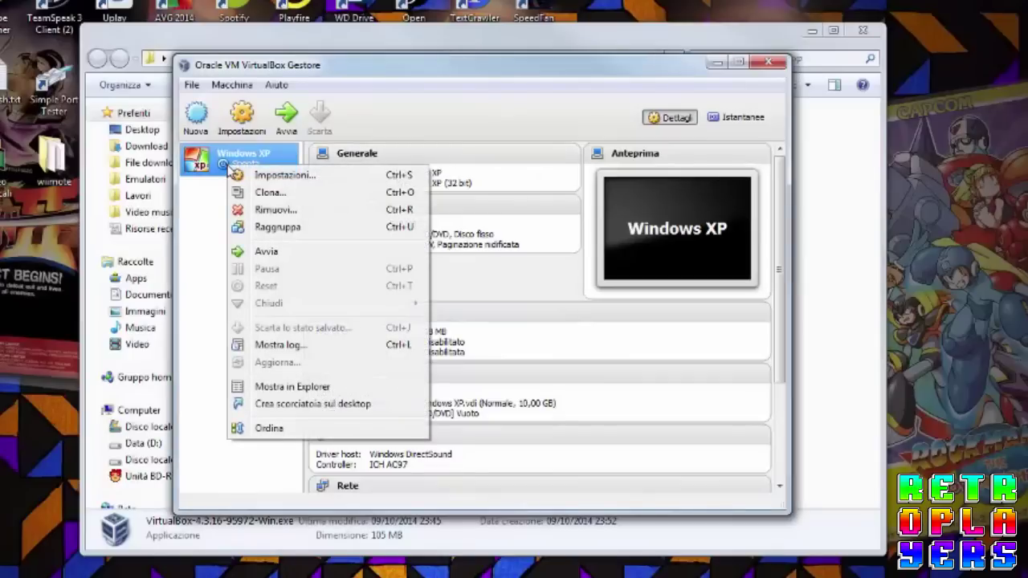
left_click(275, 176)
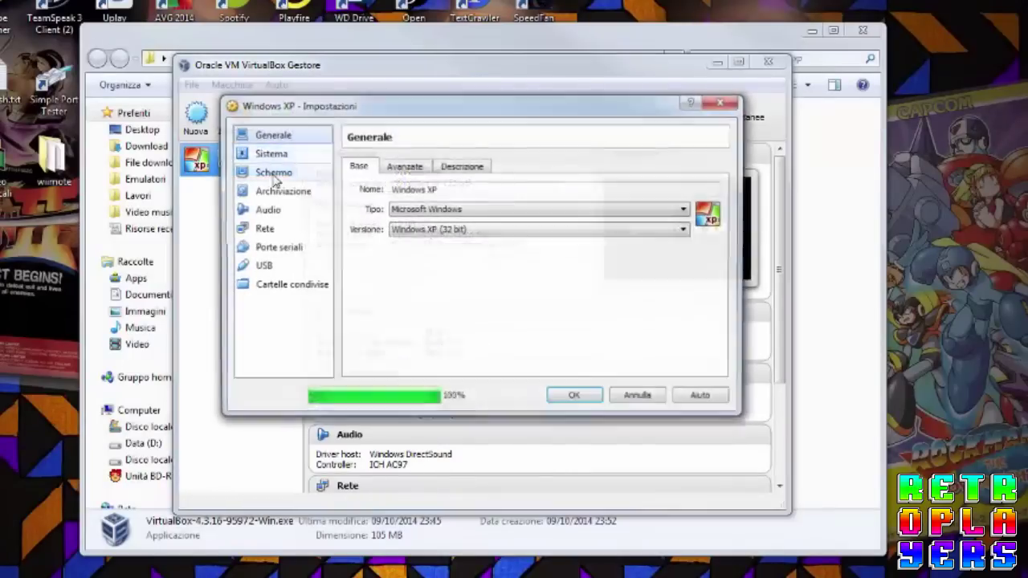
left_click(293, 191)
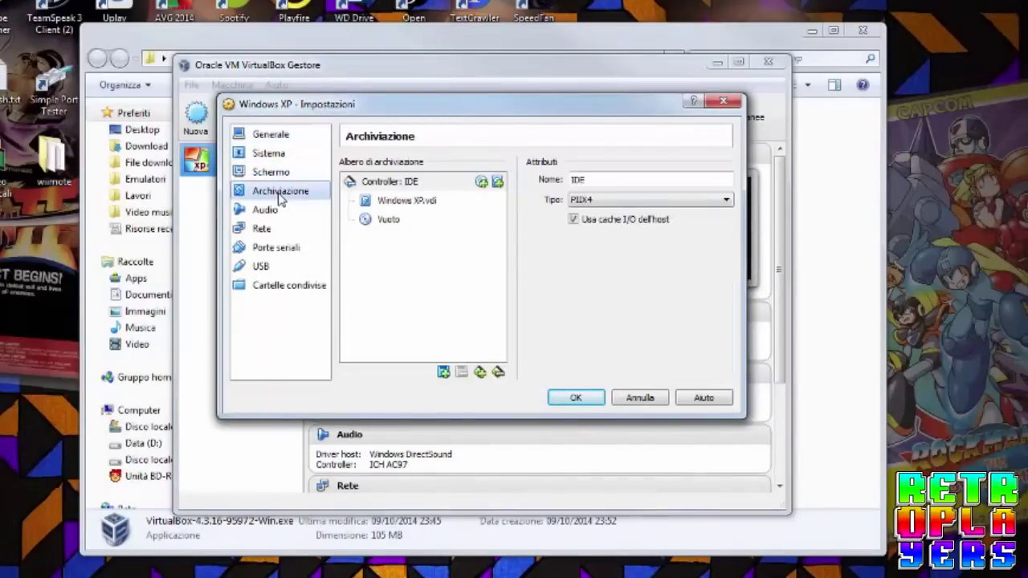
left_click(394, 223)
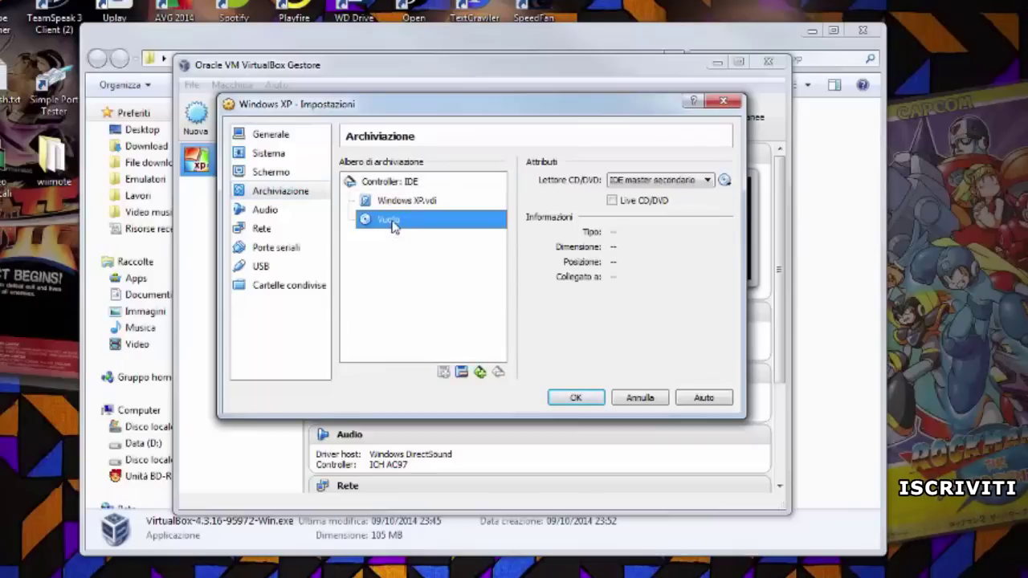
left_click(690, 181)
left_click(690, 181)
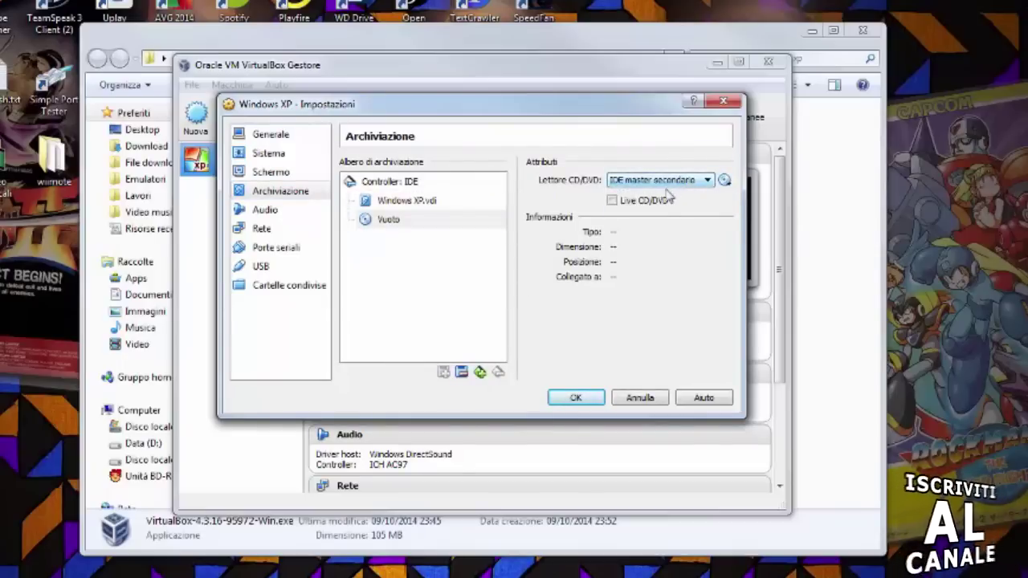
left_click(723, 181)
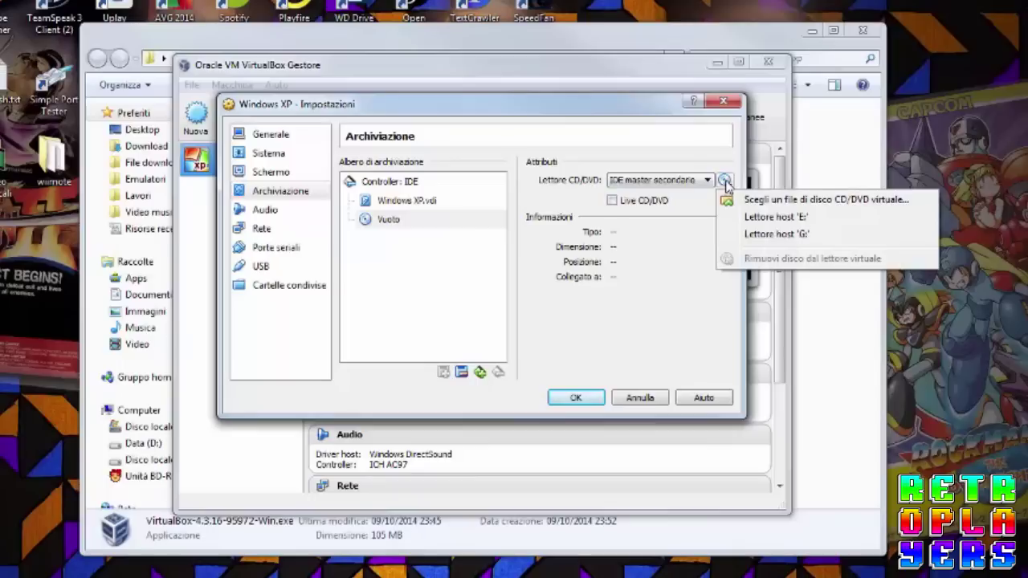
left_click(771, 216)
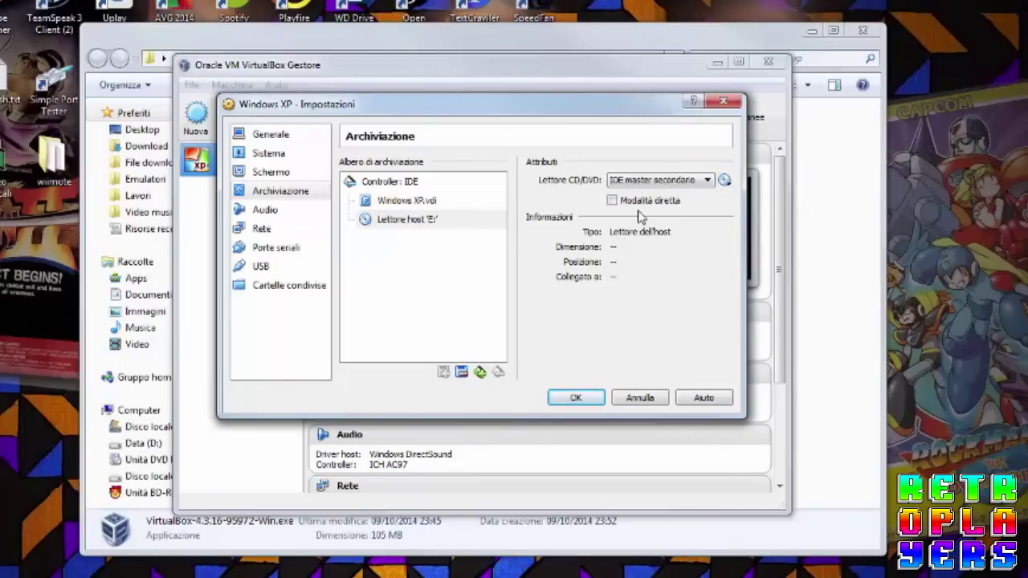
left_click(574, 398)
Start the Windows XP machine and proceed through the Microsoft Windows welcome setup, postponing automatic updates with "Visualizza in seguito".
left_click(286, 113)
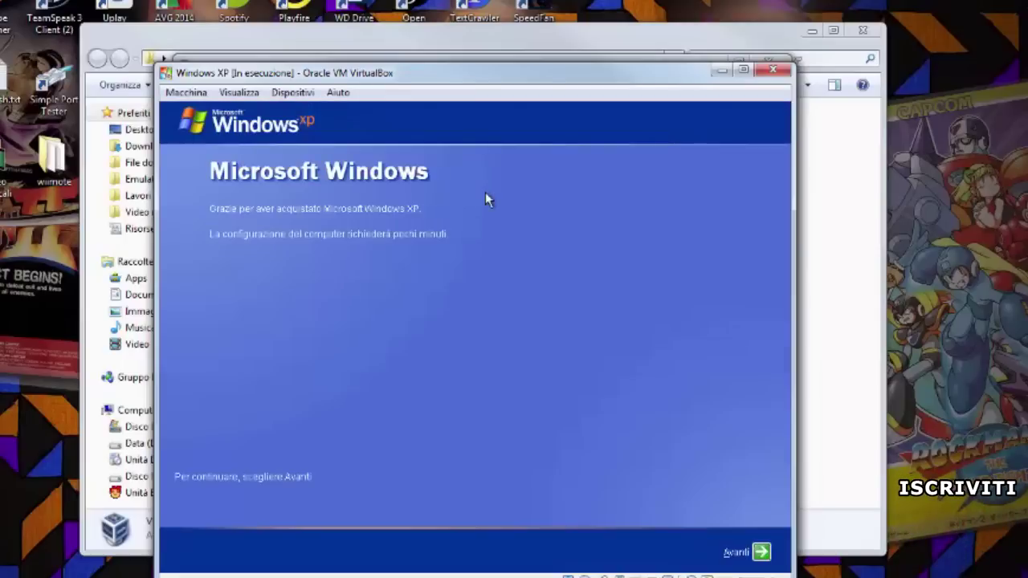
left_click(760, 552)
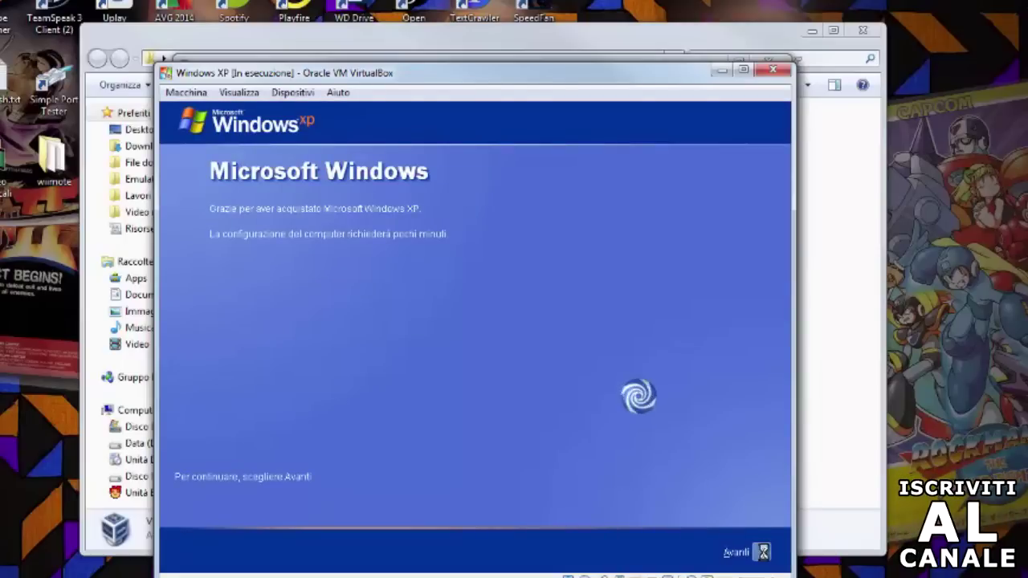
left_click(253, 385)
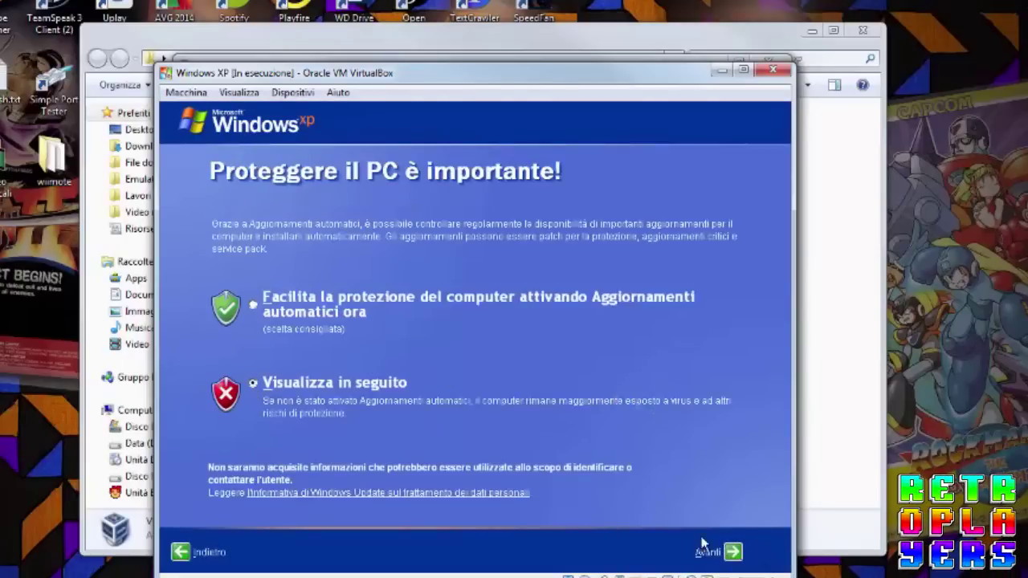
left_click(732, 552)
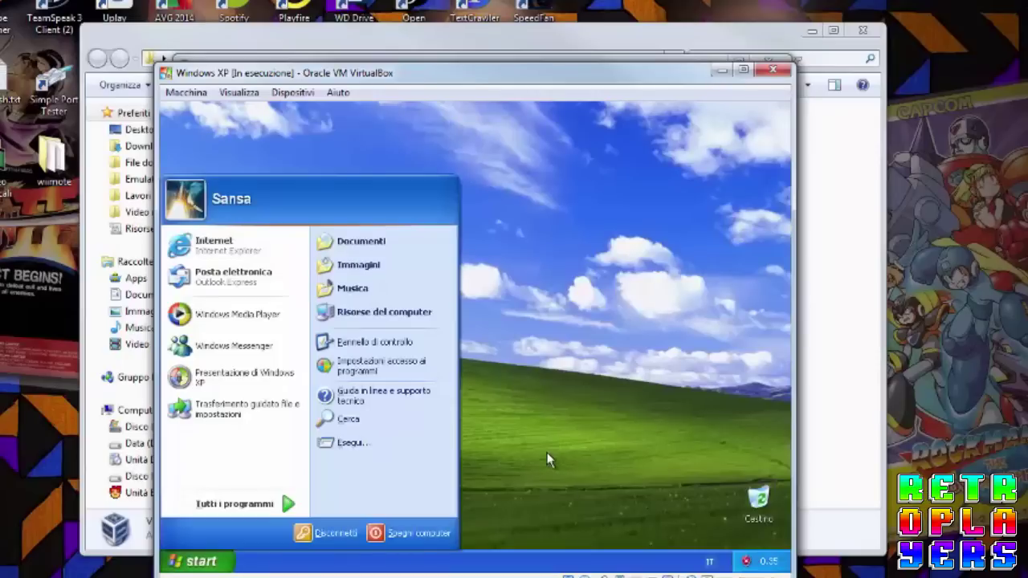
Open the Musica campione folder inside Musica in the virtual machine and play its first sample track.
left_click(536, 429)
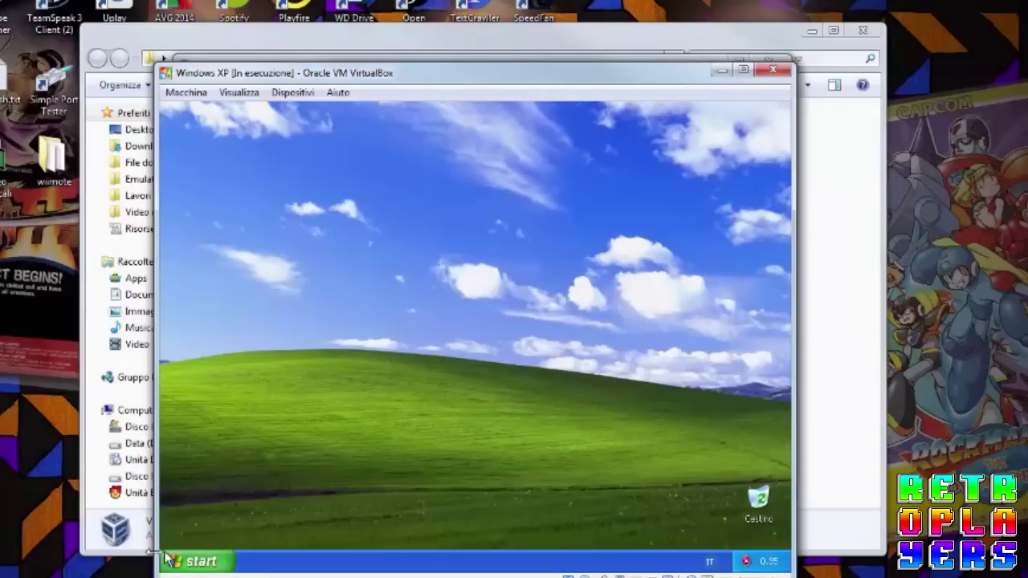
left_click(198, 559)
left_click(360, 286)
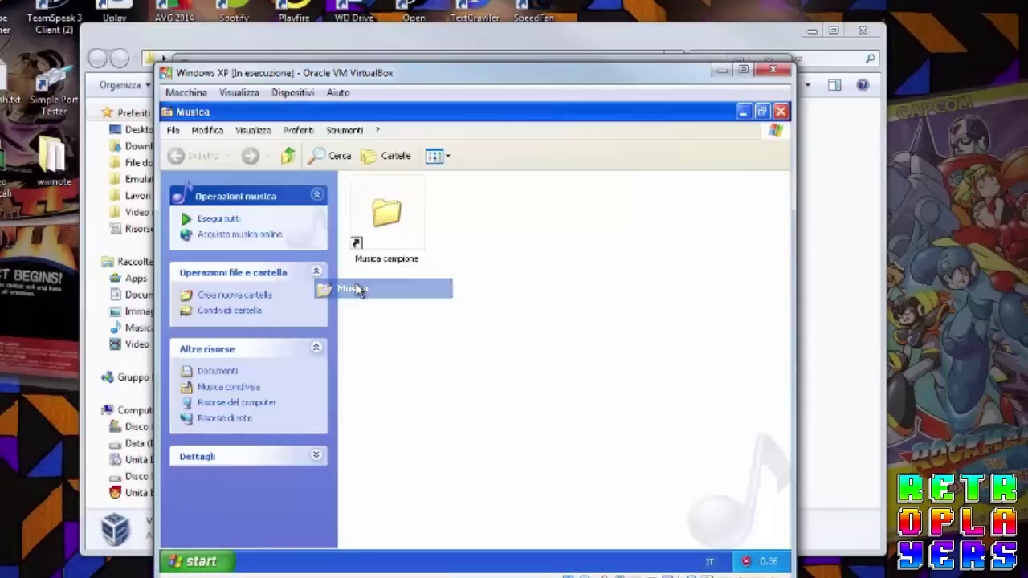
double_click(386, 237)
double_click(371, 189)
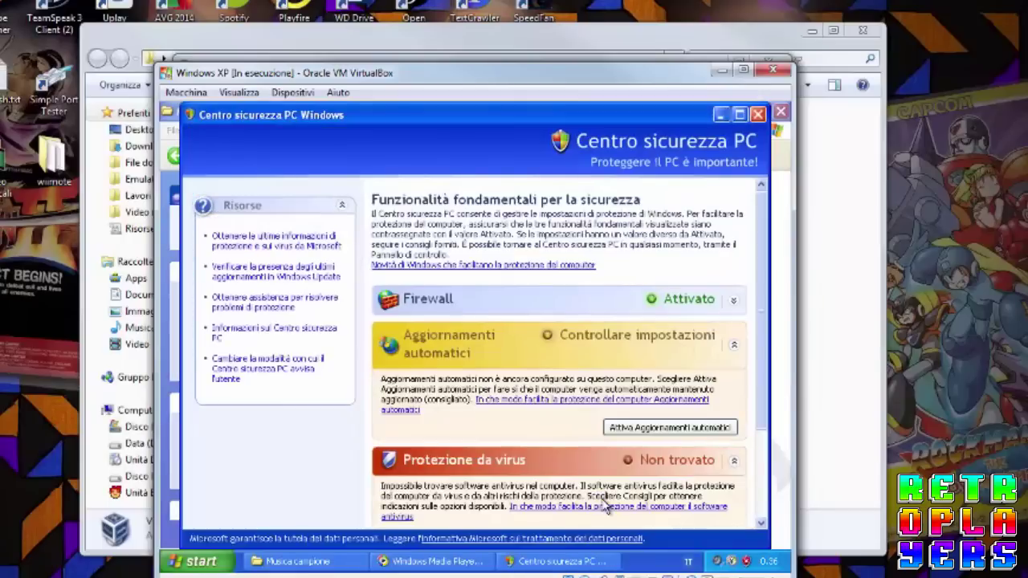
Close Centro sicurezza PC and go through the Windows Media Player 9 Series setup with its default options.
left_click(757, 115)
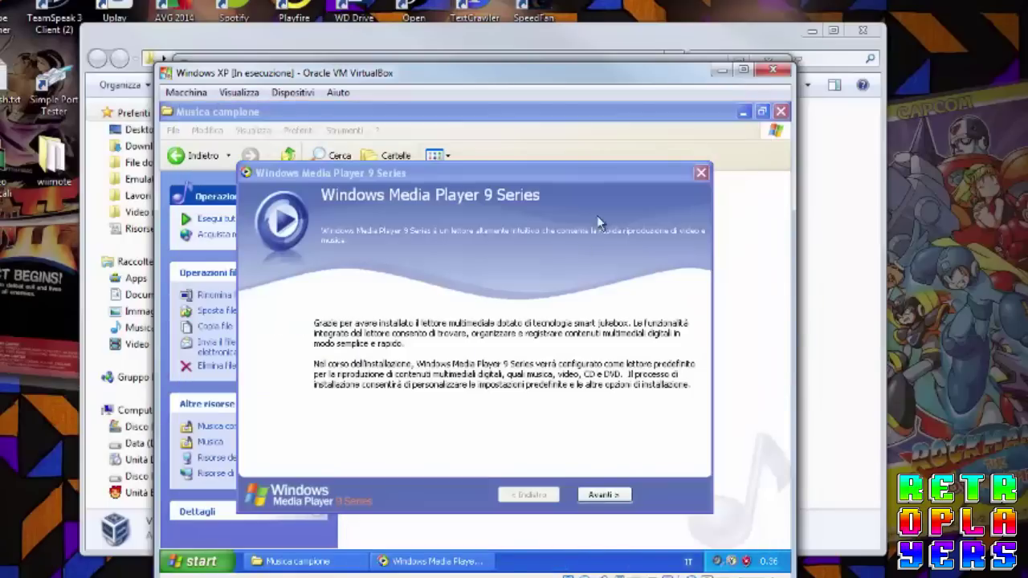
left_click(601, 495)
left_click(600, 495)
left_click(646, 493)
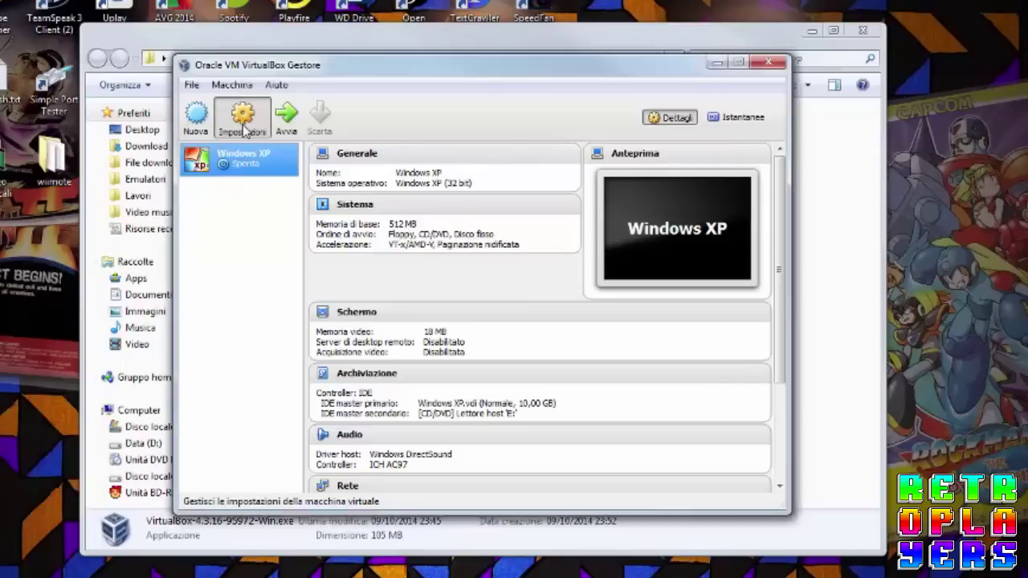
In the Windows XP machine's storage settings, browse the Desktop for a virtual optical disc file for the CD/DVD drive holding host drive E:.
left_click(239, 117)
left_click(280, 190)
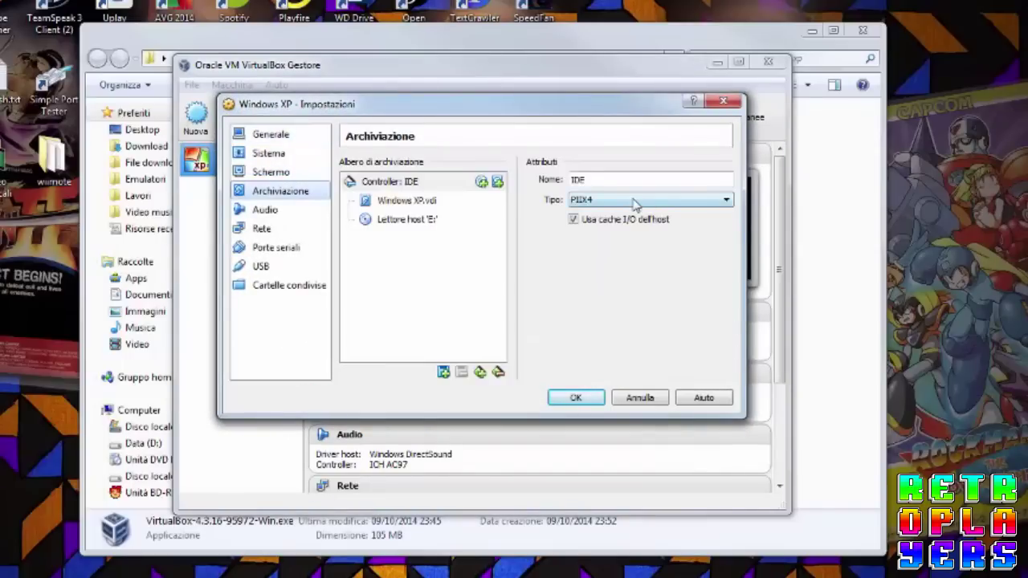
left_click(421, 221)
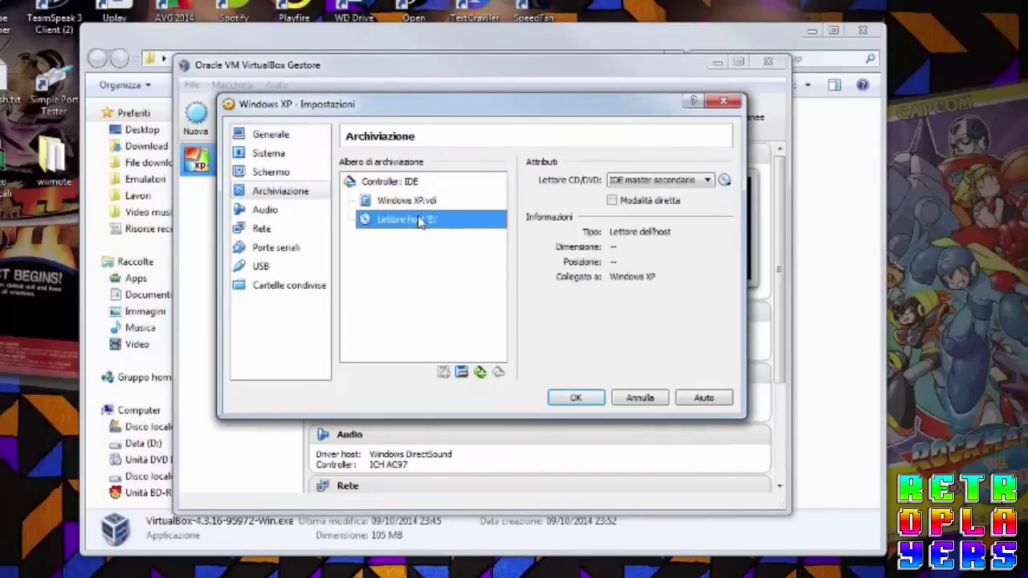
left_click(724, 181)
left_click(742, 200)
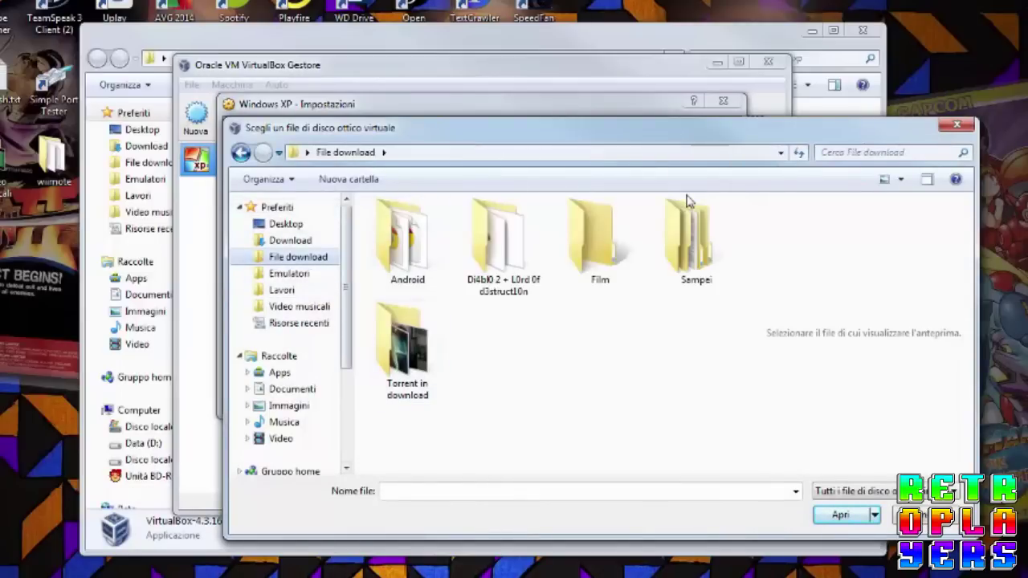
left_click(309, 227)
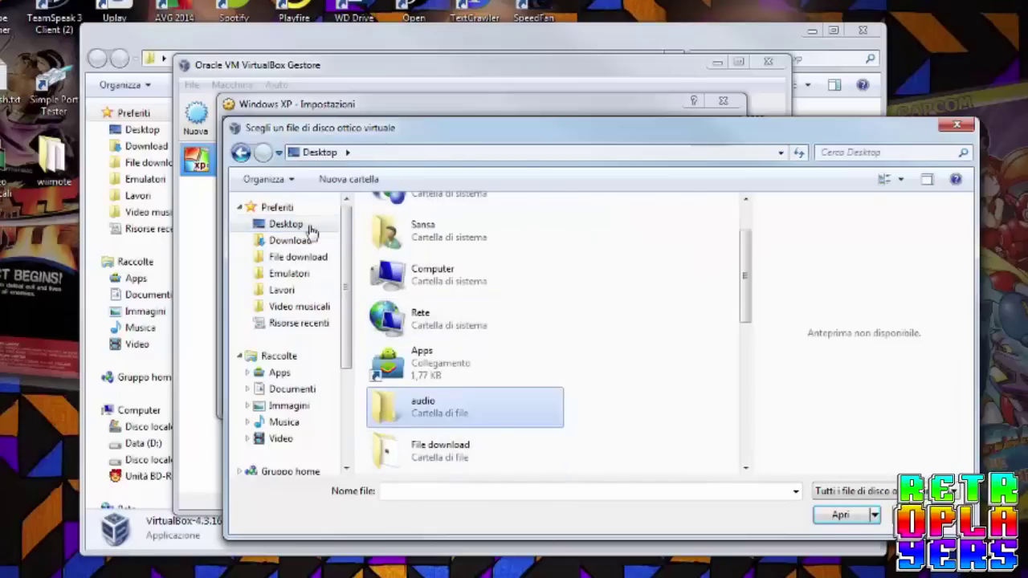
key("t")
key("Return")
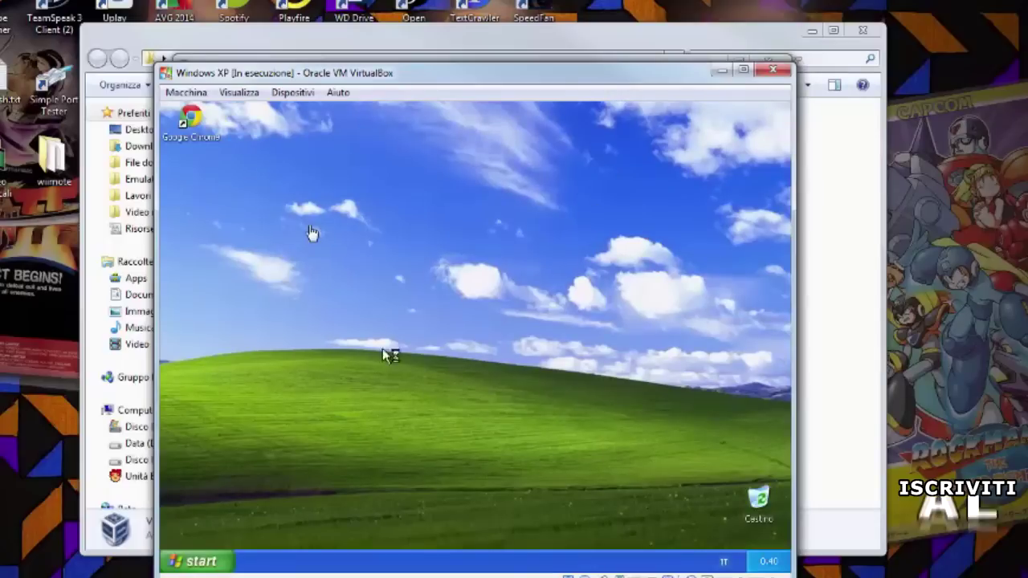
In the running Windows XP machine, go to Risorse del computer and open the contents of the OmniaJR (D:) disc.
key("super")
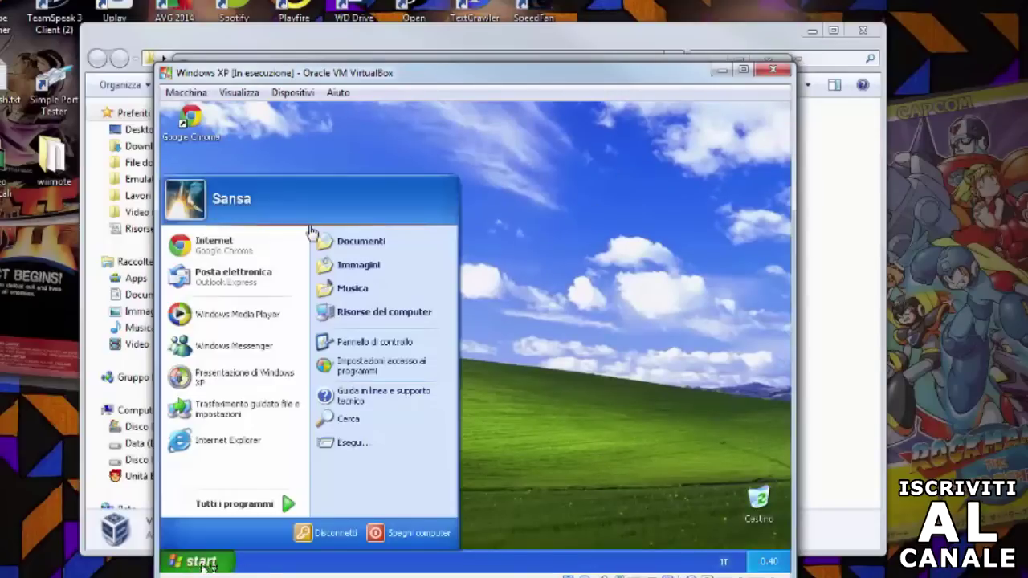
left_click(379, 313)
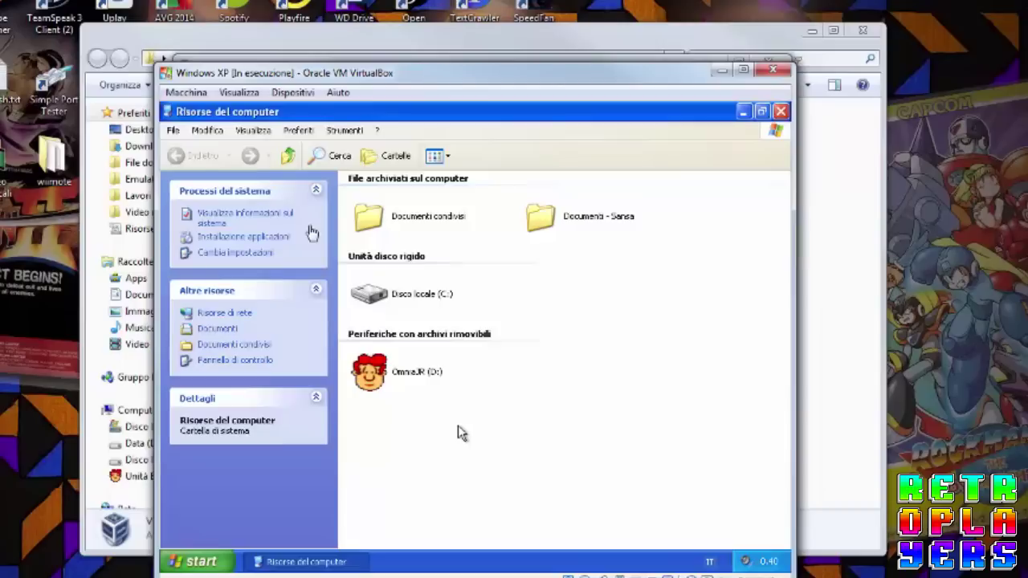
right_click(395, 376)
left_click(416, 406)
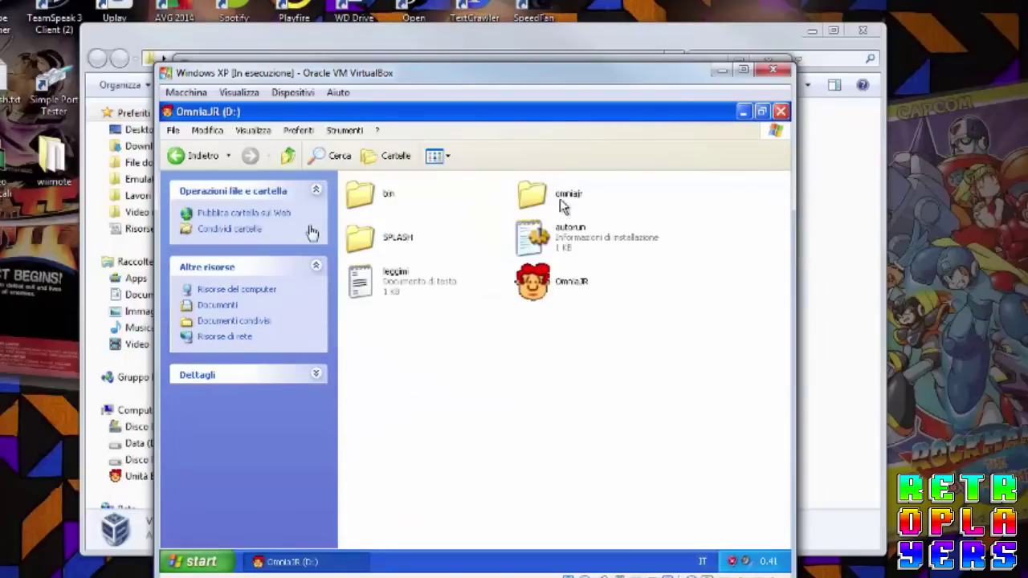
Launch Omnia Junior from the disc and open its illustrated page about electricity.
double_click(533, 196)
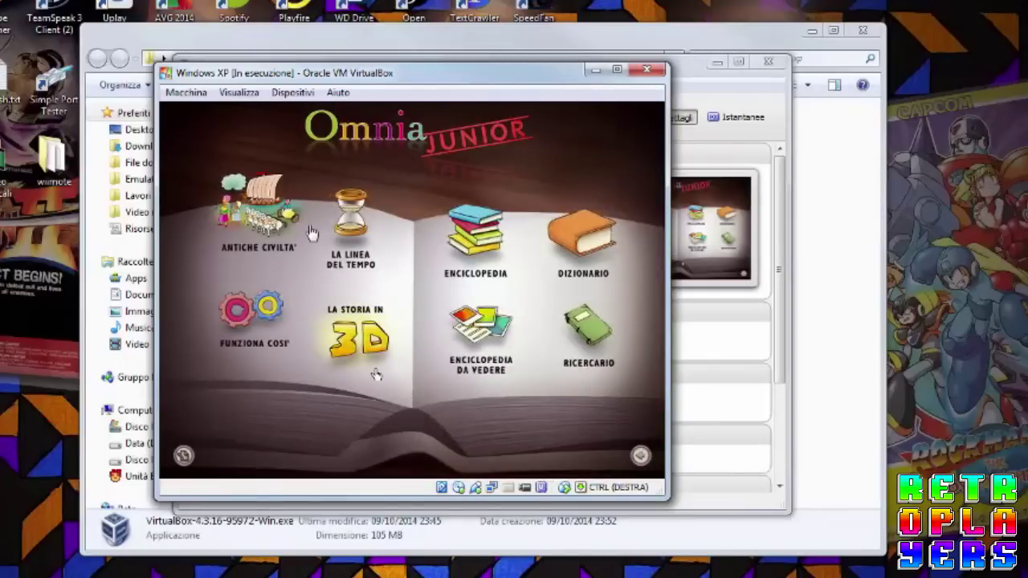
left_click(456, 329)
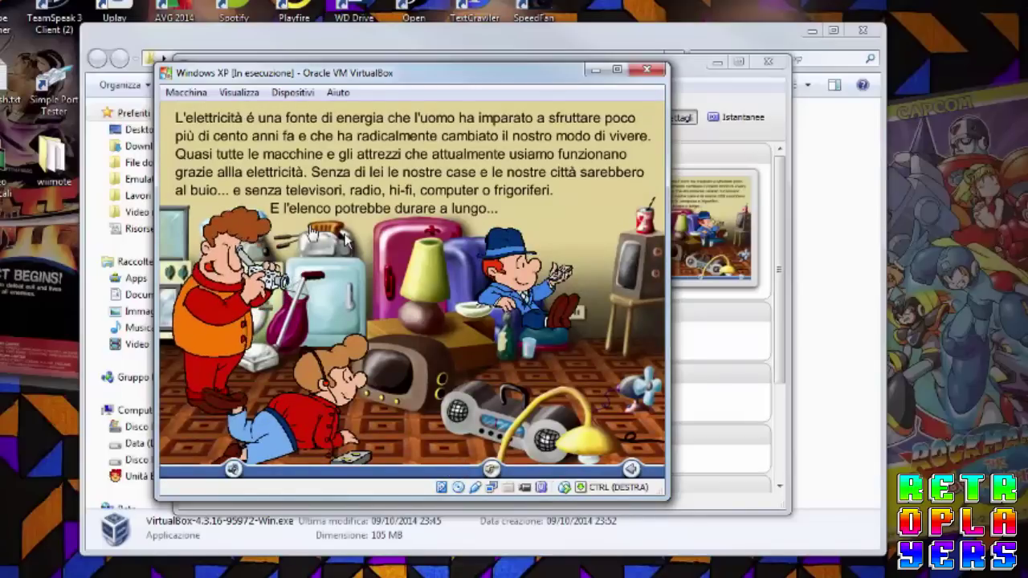